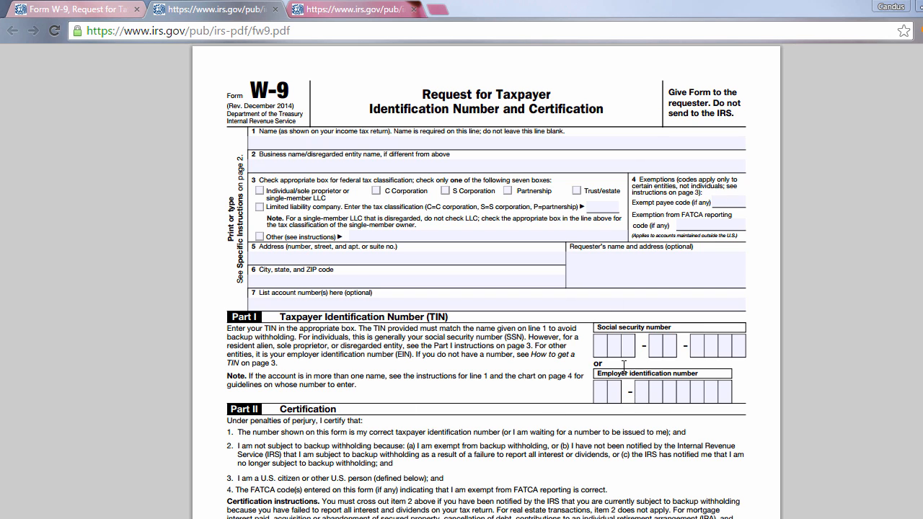
Look through the W-9 form and its instruction pages, including the exempt payee chart and the TIN guidance.
scroll(678, 223, "down", 2)
scroll(679, 224, "down", 1)
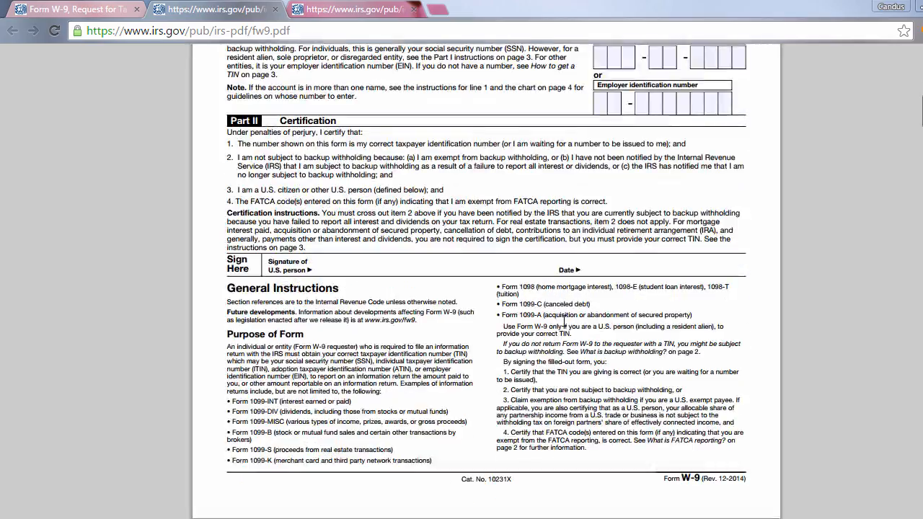
scroll(564, 320, "down", 3)
scroll(564, 320, "down", 8)
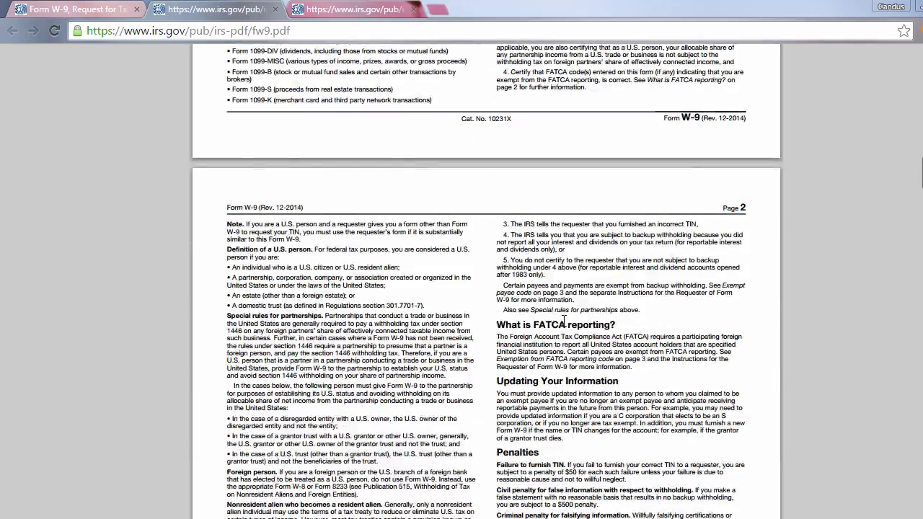
scroll(564, 320, "down", 2)
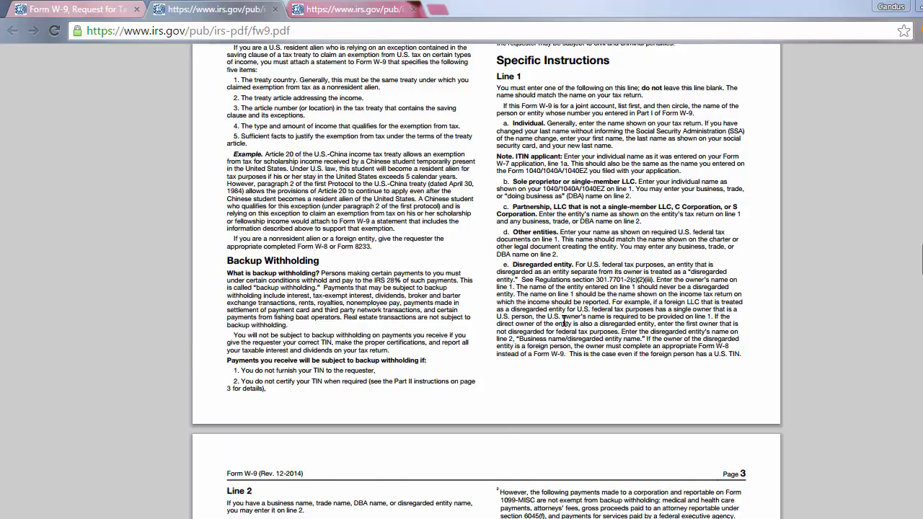
scroll(564, 320, "down", 11)
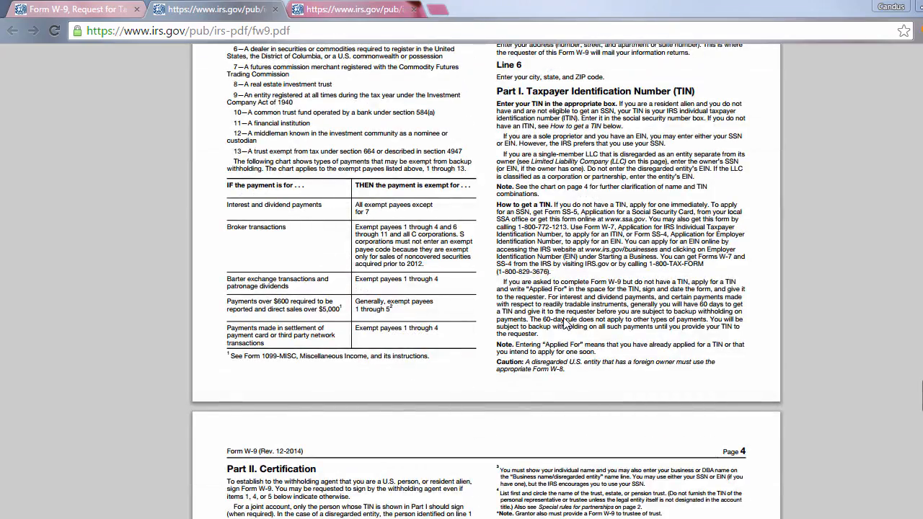
scroll(567, 324, "up", 1)
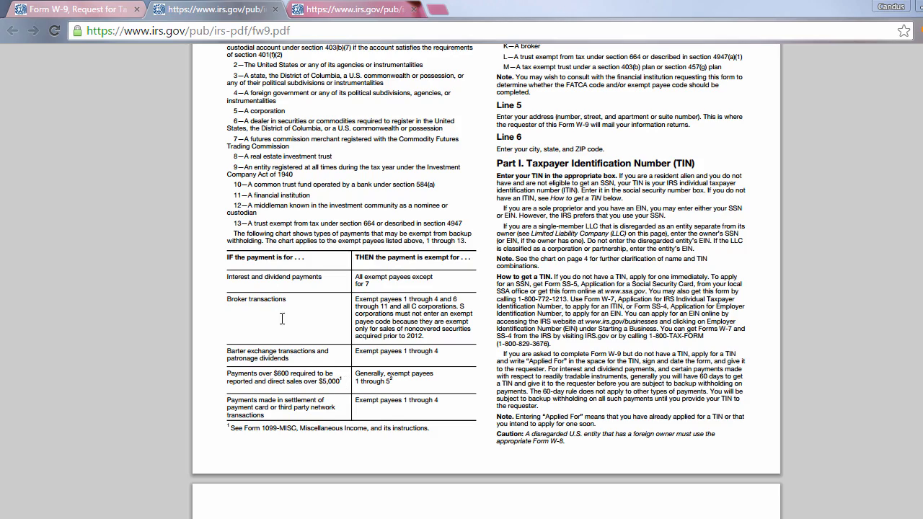
scroll(282, 369, "down", 3)
scroll(303, 339, "up", 3)
Open the Instructions for the Requester of Form W-9 and skim the document's pages.
left_click(312, 8)
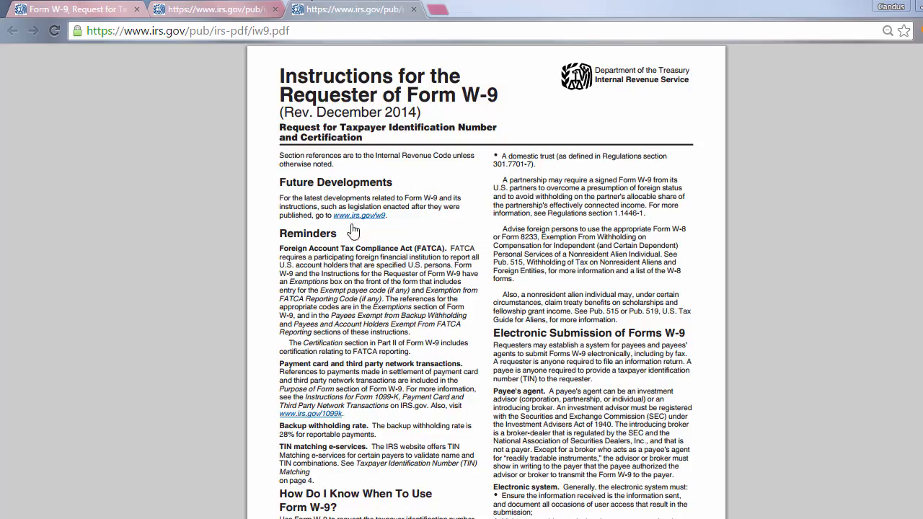
scroll(488, 115, "down", 3)
scroll(487, 81, "down", 2)
scroll(406, 210, "up", 6)
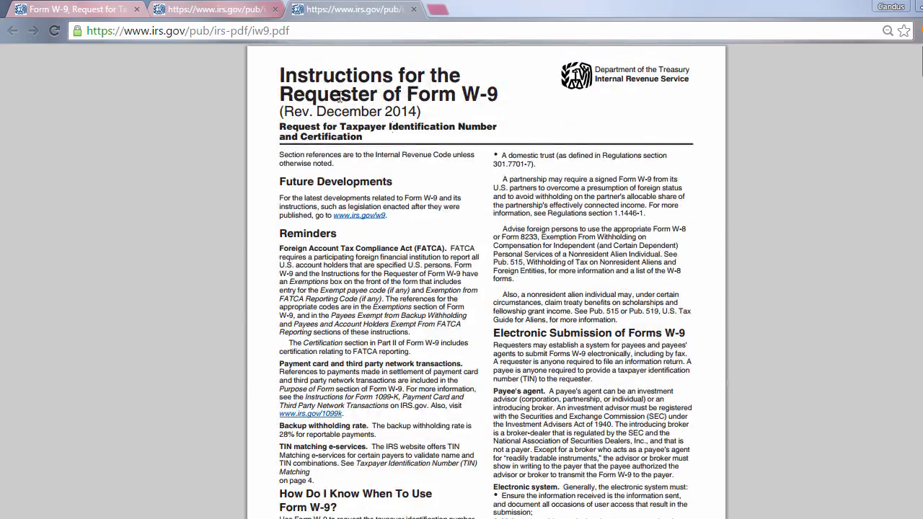
scroll(422, 238, "down", 15)
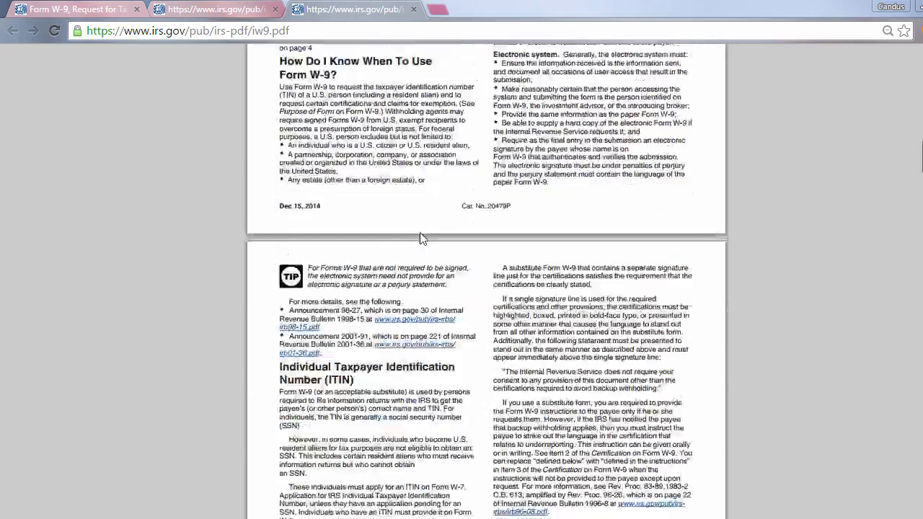
scroll(422, 232, "down", 20)
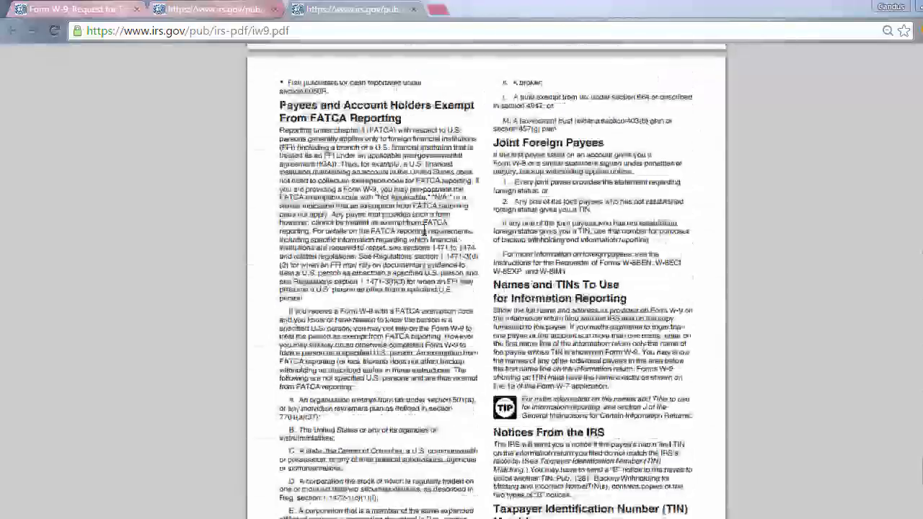
scroll(425, 230, "up", 20)
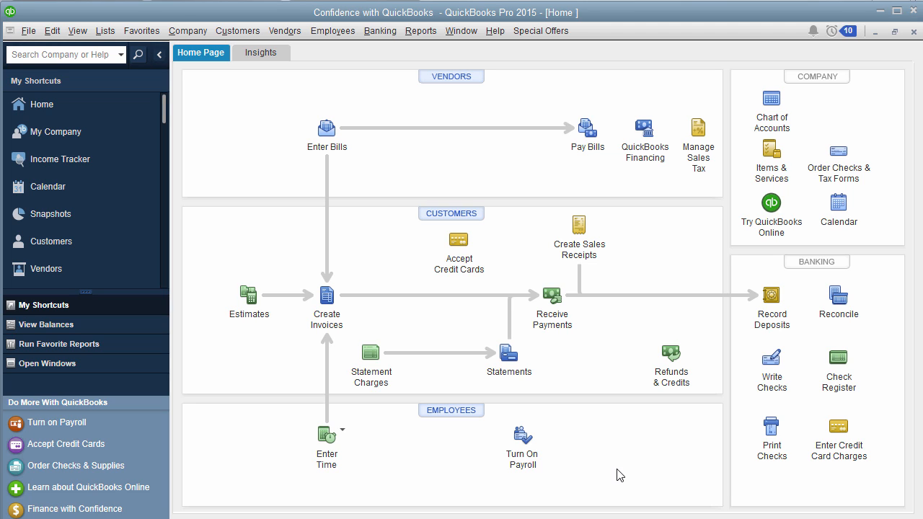
Switch to QuickBooks, review vendor tax IDs and 1099 eligibility in the Review 1099 Vendors report, and close it.
left_click(281, 35)
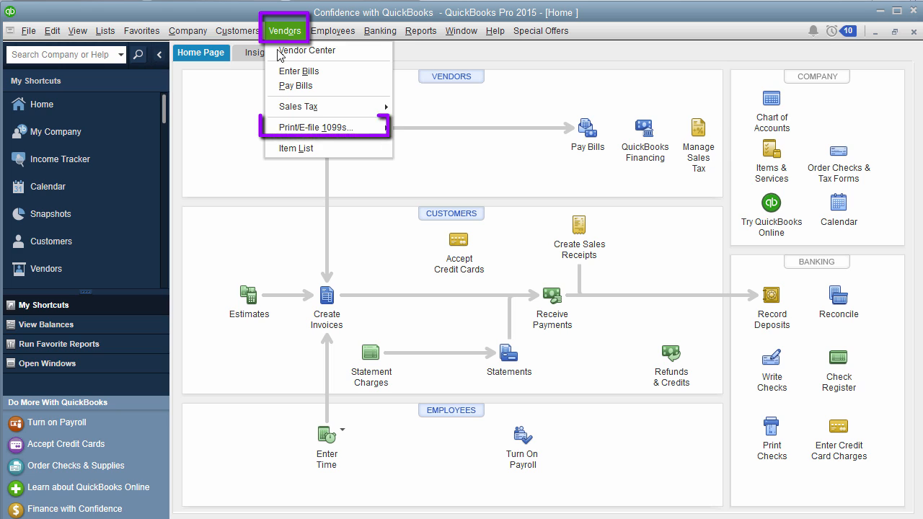
mouse_move(271, 135)
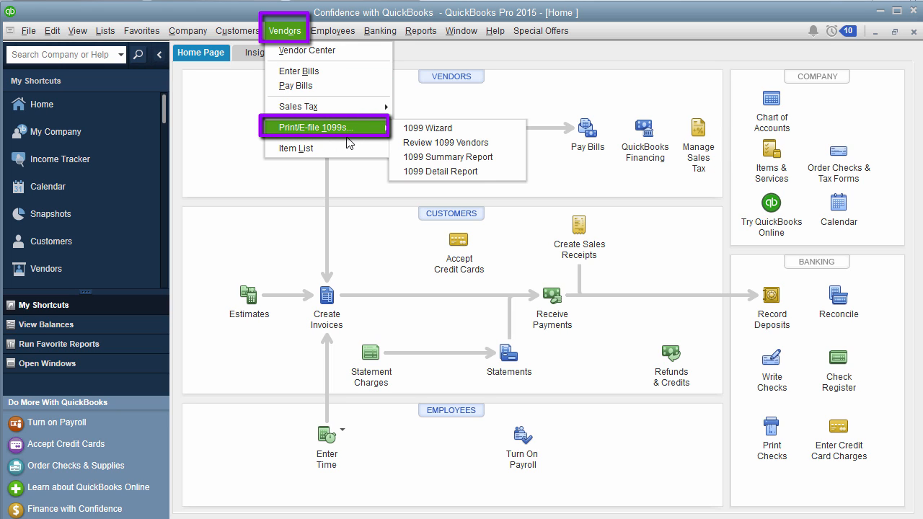
left_click(430, 144)
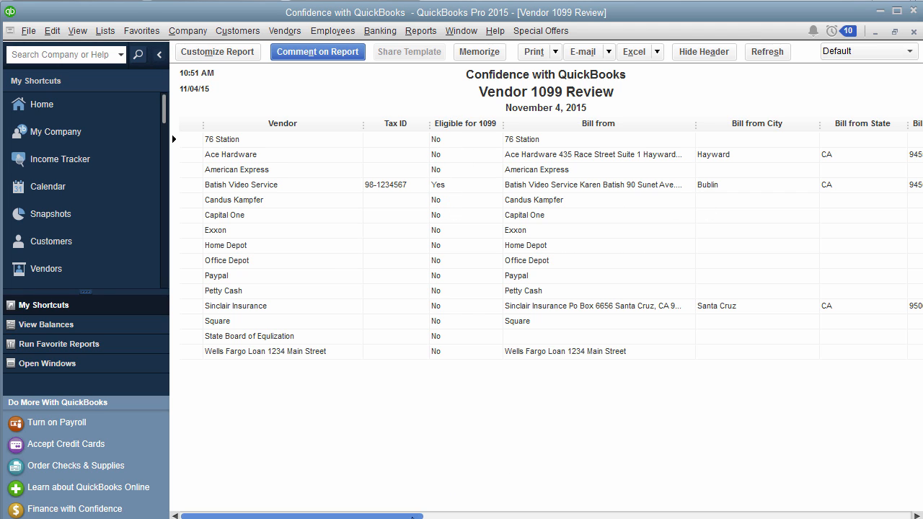
left_click_drag(435, 517, 413, 516)
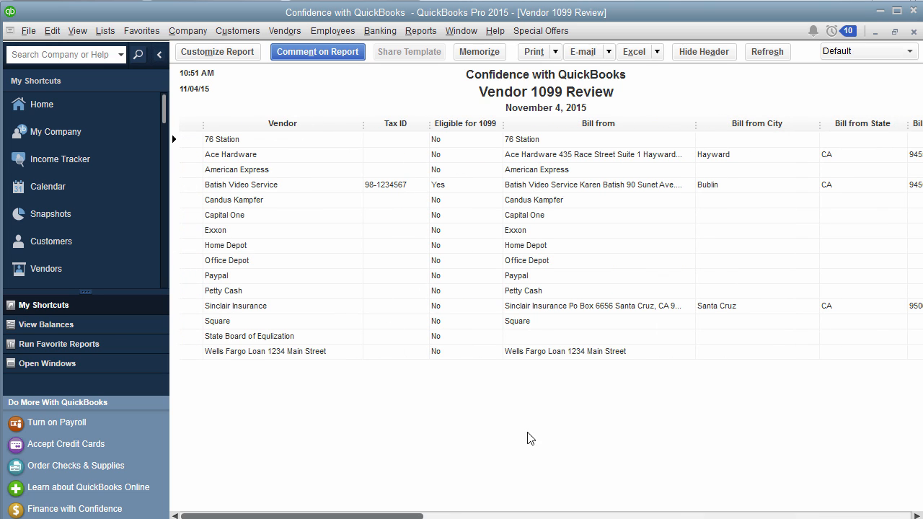
left_click(913, 32)
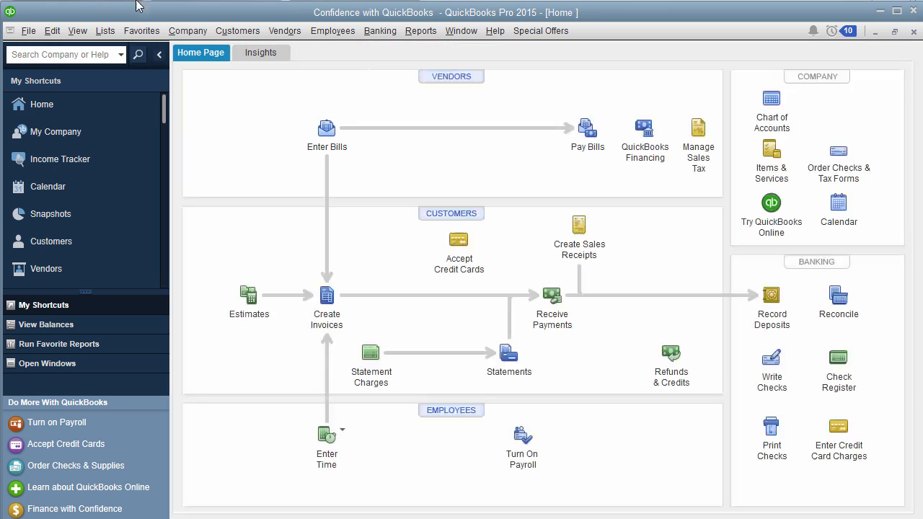
Review the 1099 Summary report for the last calendar year and close it.
left_click(284, 31)
mouse_move(349, 136)
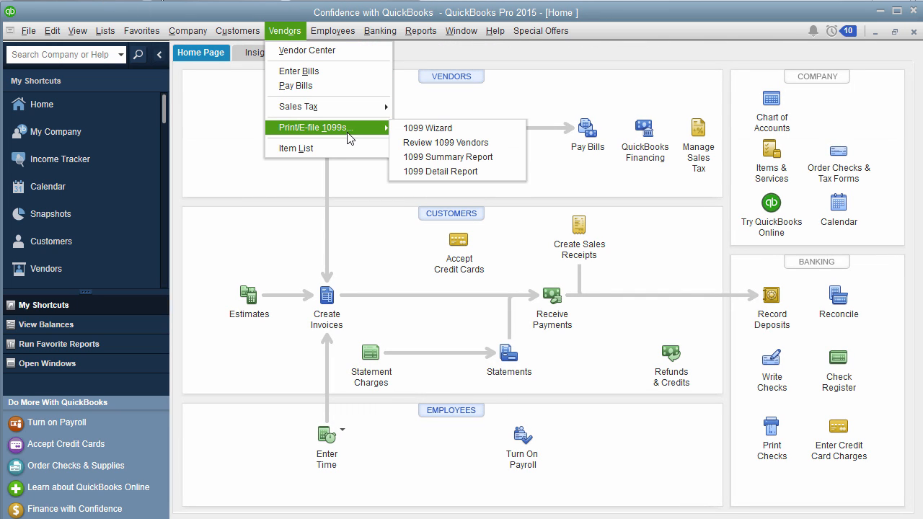
left_click(419, 158)
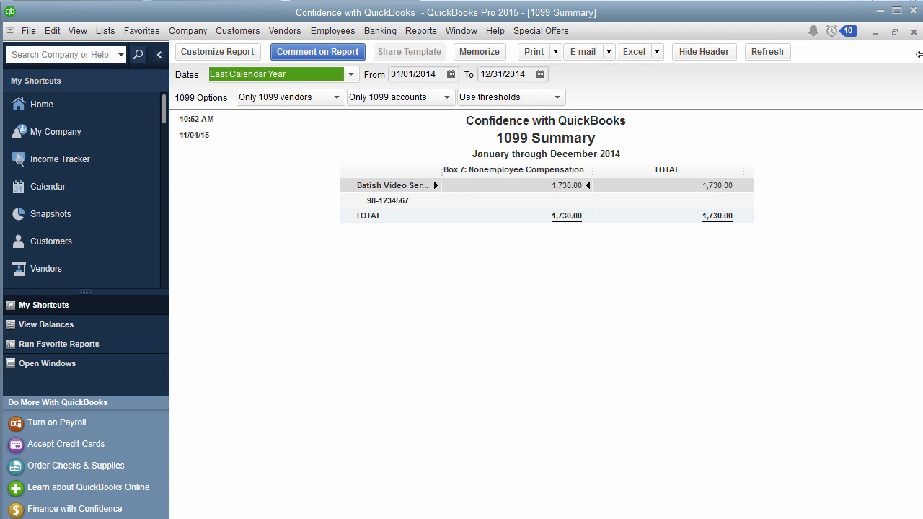
left_click(914, 31)
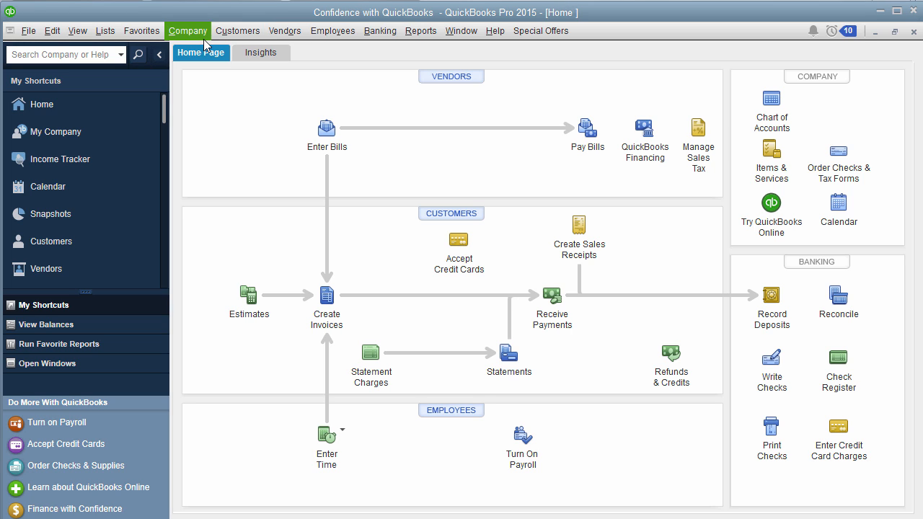
Edit Batish Video Service in the Vendor Center, mark the vendor as eligible for 1099 in its tax settings, and save the record.
left_click(284, 36)
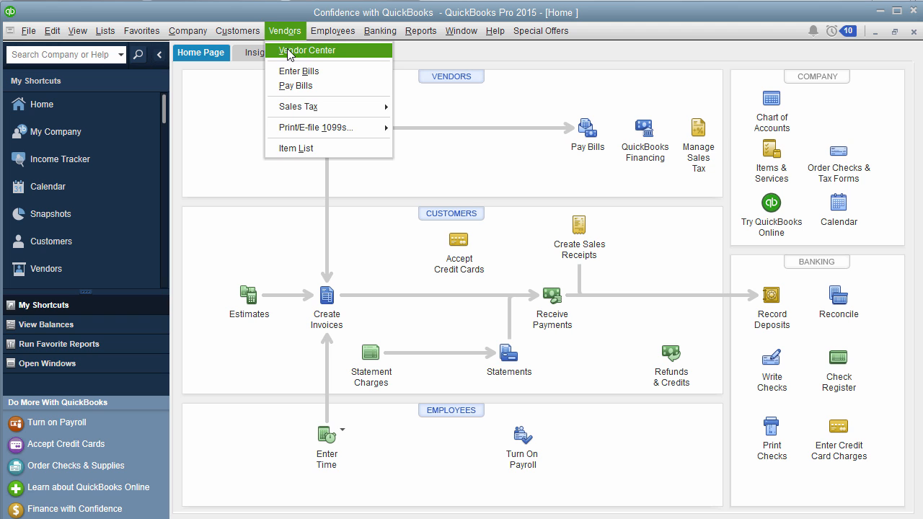
left_click(288, 52)
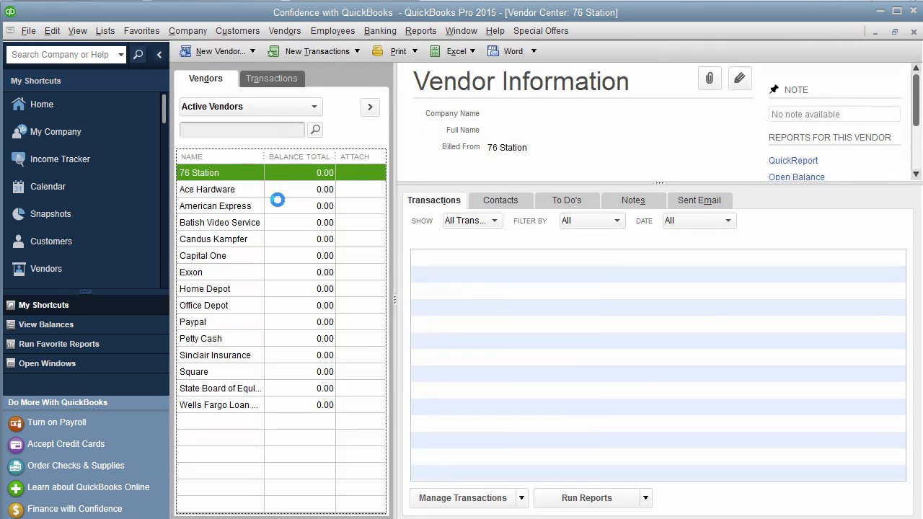
left_click(242, 223)
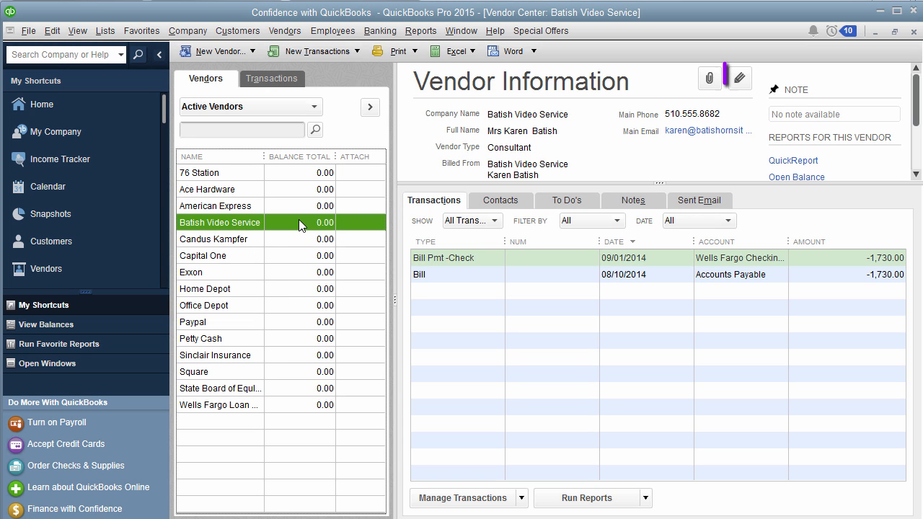
left_click(741, 79)
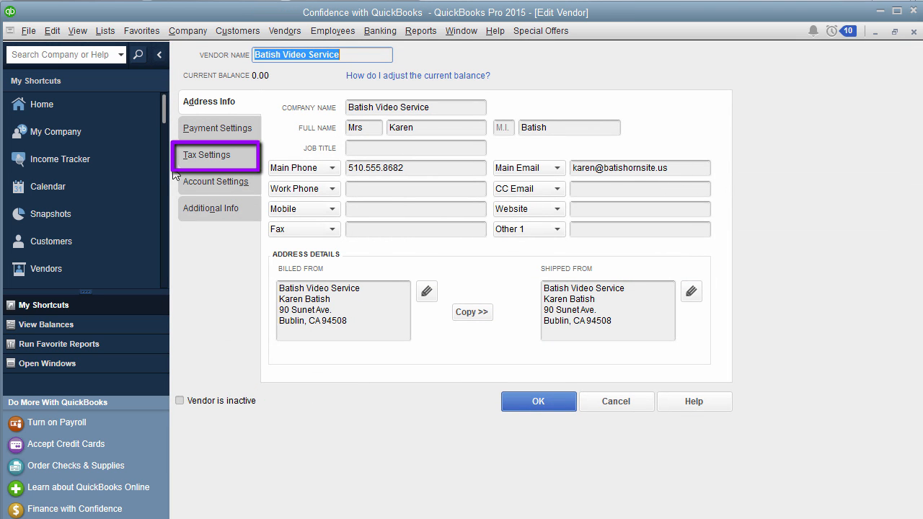
left_click(220, 151)
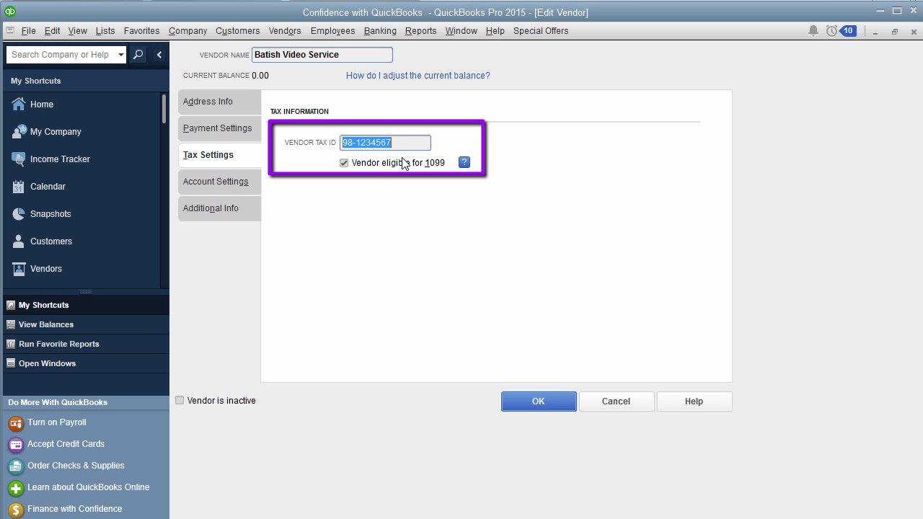
left_click(344, 164)
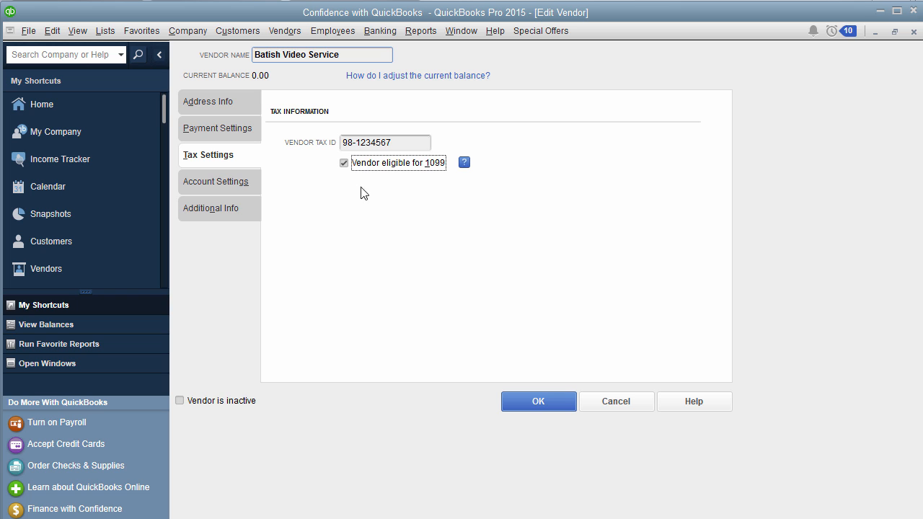
left_click(575, 411)
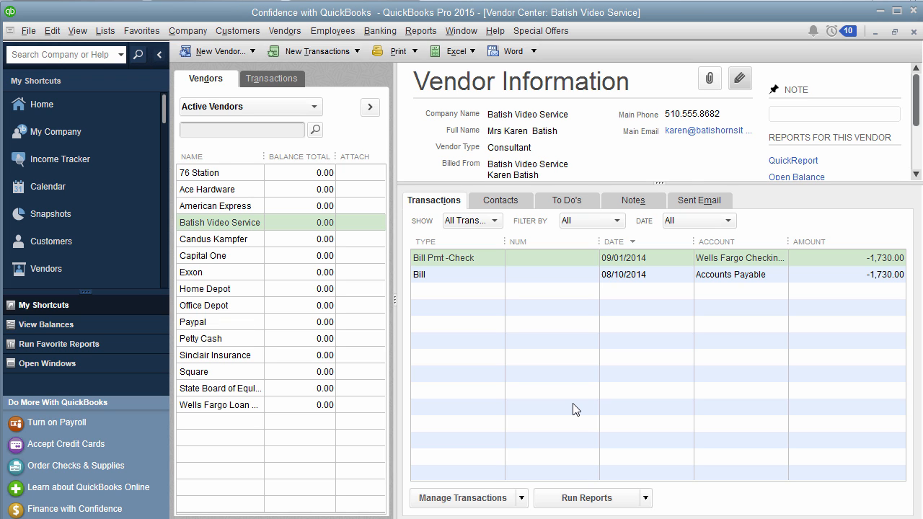
Reopen the Batish Video Service record, check its vendor tax ID and 1099 eligibility settings, and close it with the settings accepted.
left_click(740, 78)
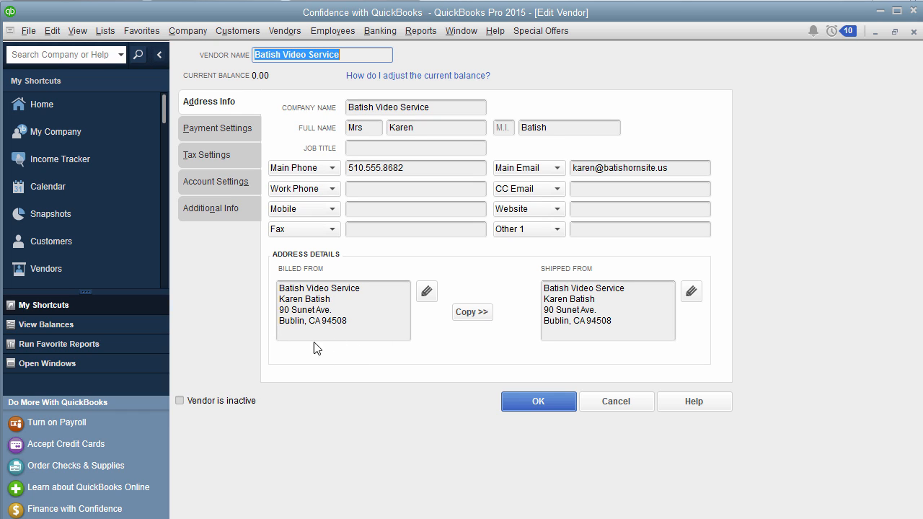
left_click(226, 161)
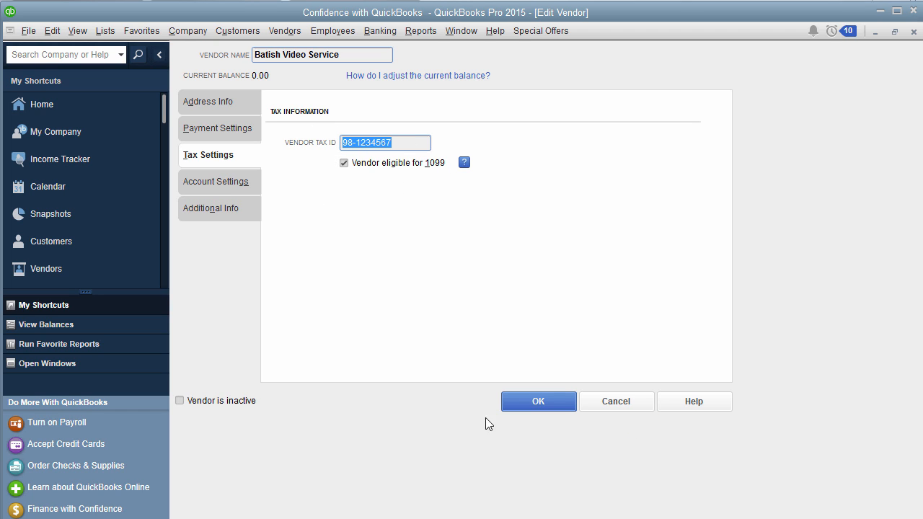
key("Return")
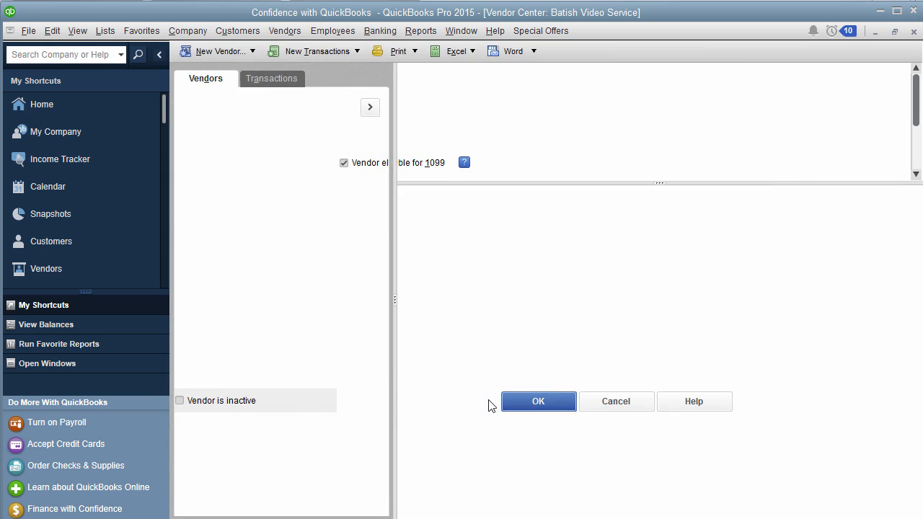